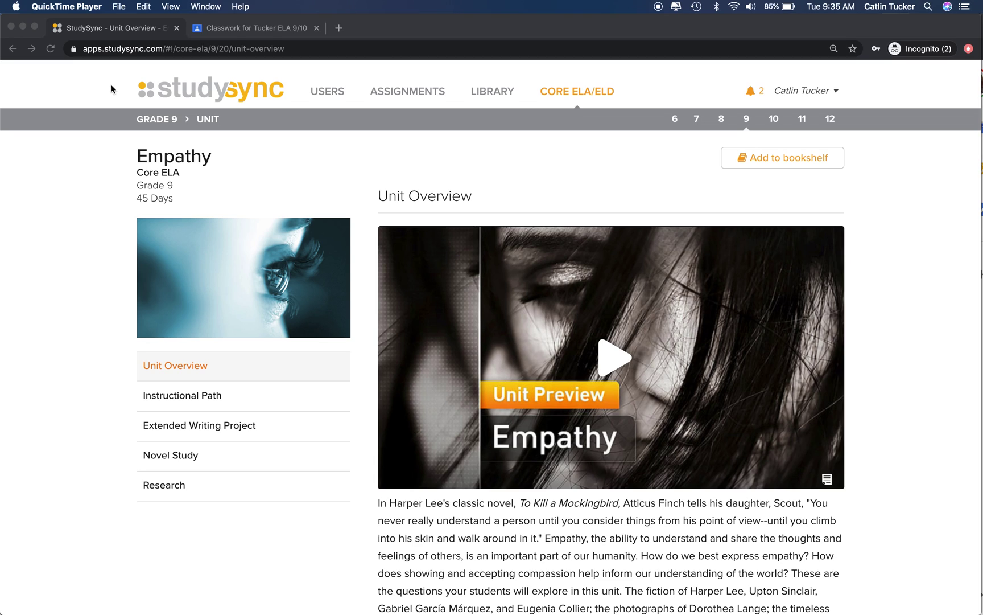
- Open the Empathy unit's Instructional Path and scroll to the First Read: Marigolds lessons
click(166, 396)
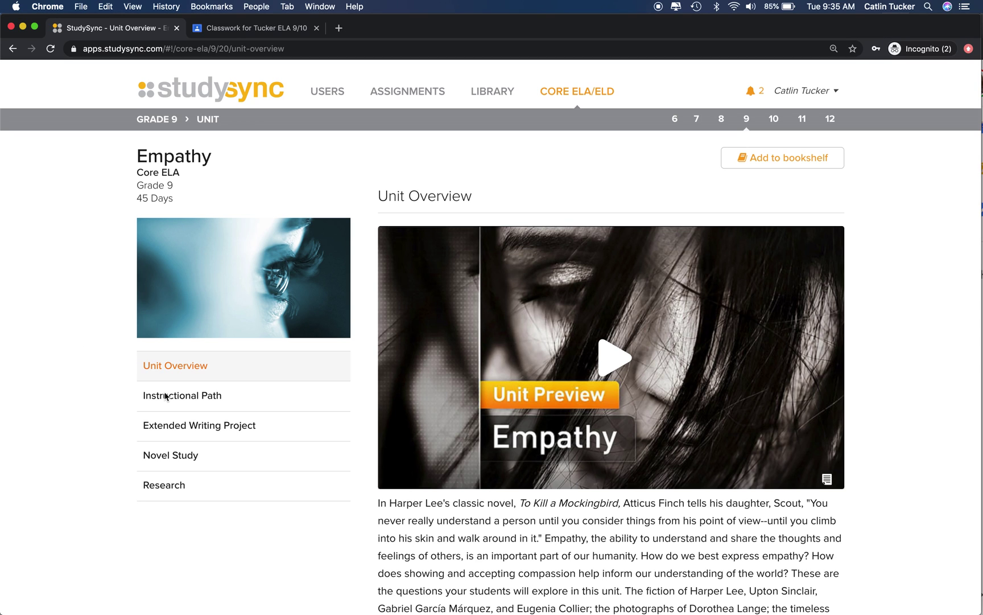
click(165, 396)
scroll(164, 397, down, 5)
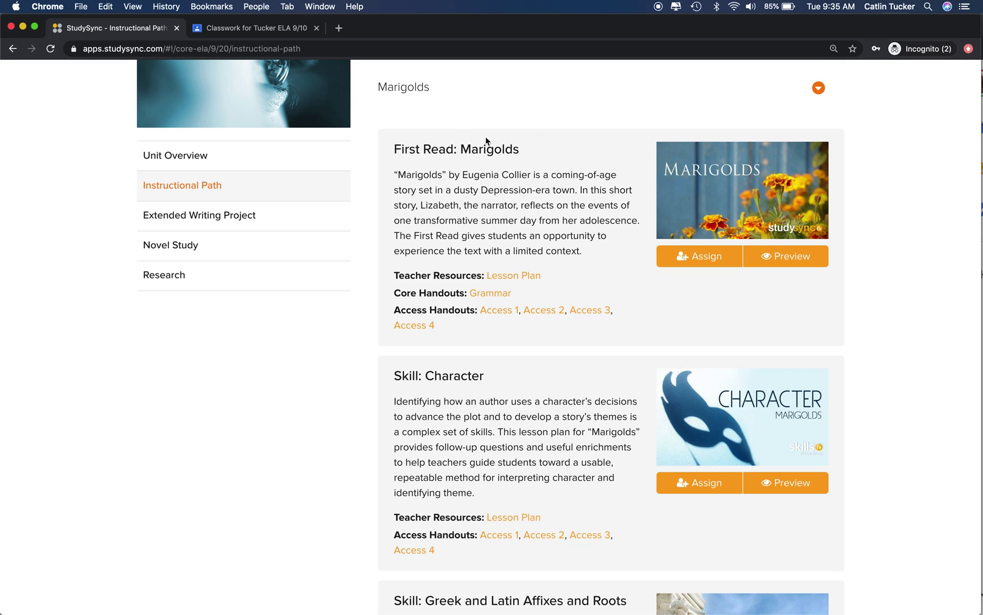
- Open the First Read: Marigolds lesson plan and select Access Prior Knowledge item 1's prompt text
click(512, 276)
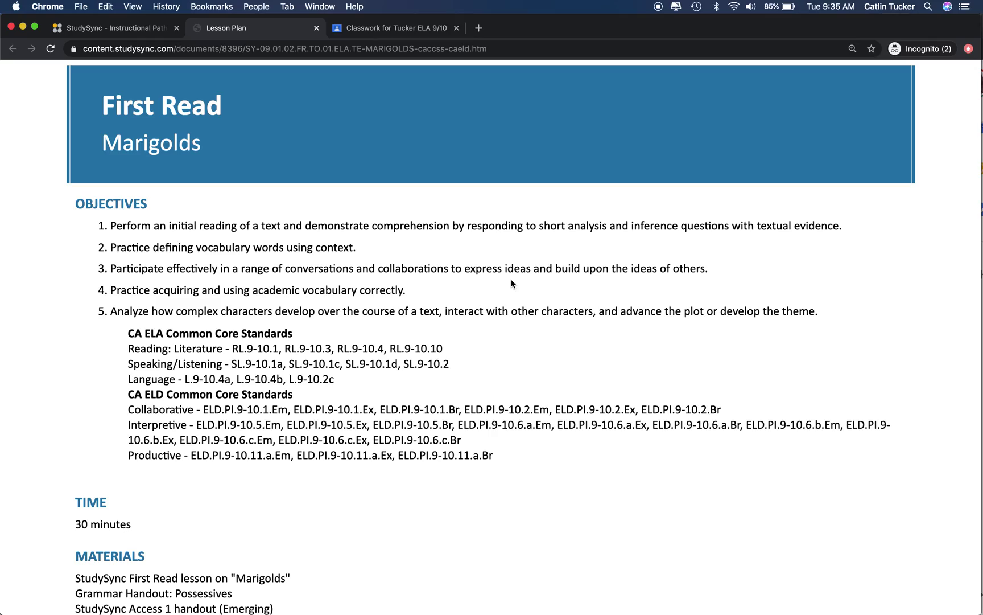
scroll(512, 283, down, 5)
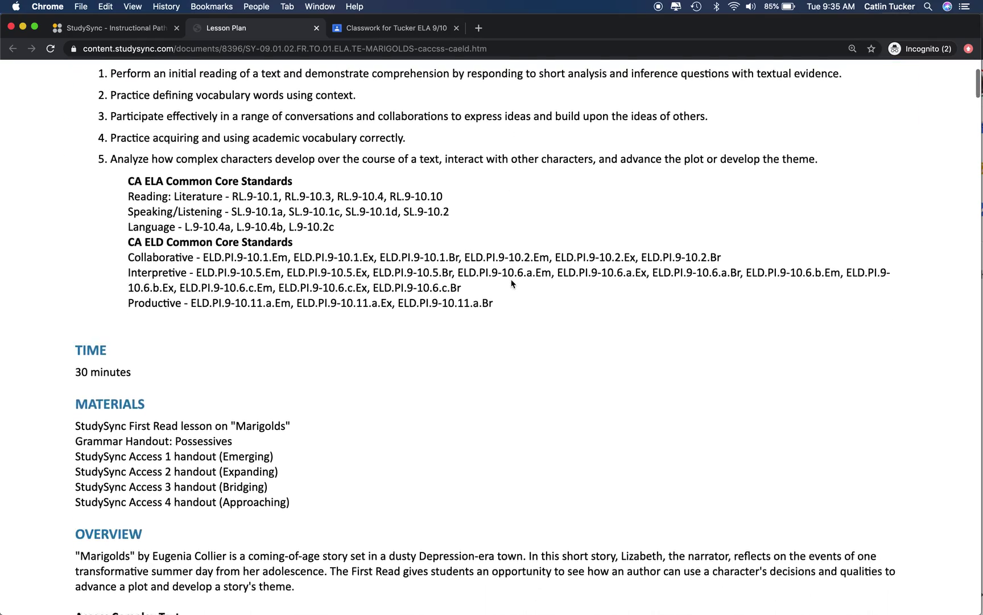
scroll(512, 283, down, 5)
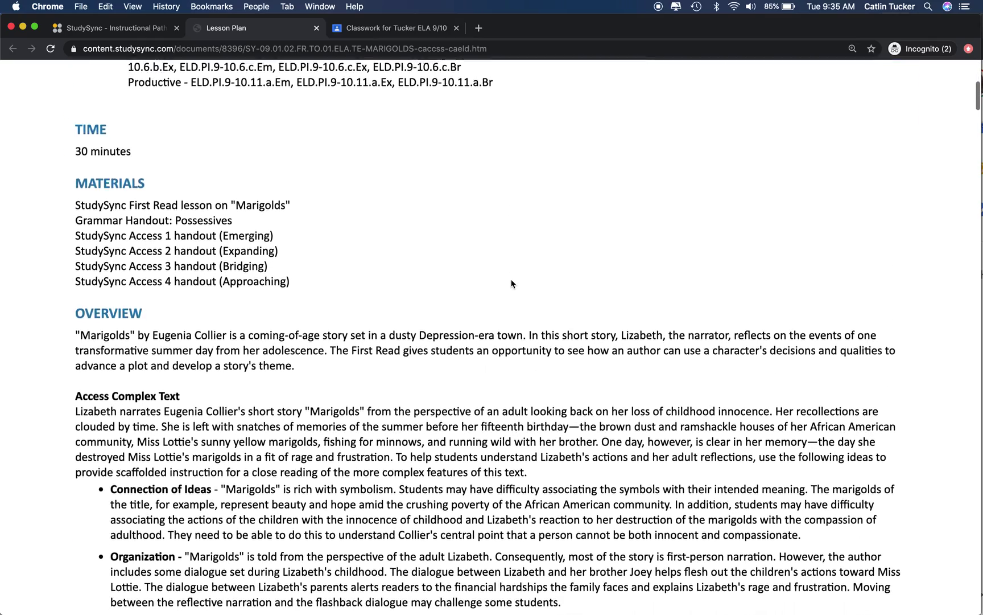
scroll(511, 282, down, 5)
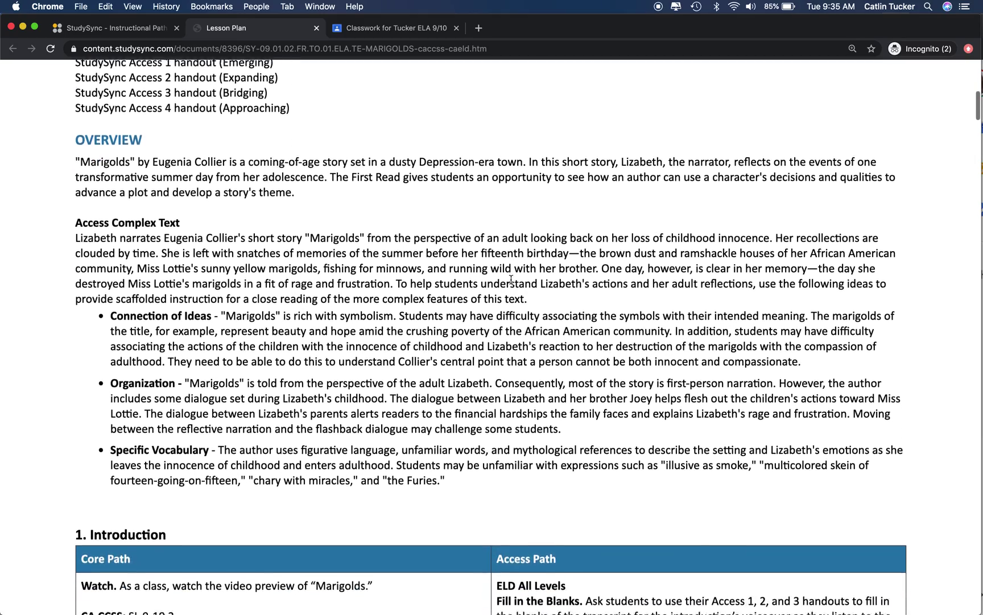
scroll(512, 279, down, 5)
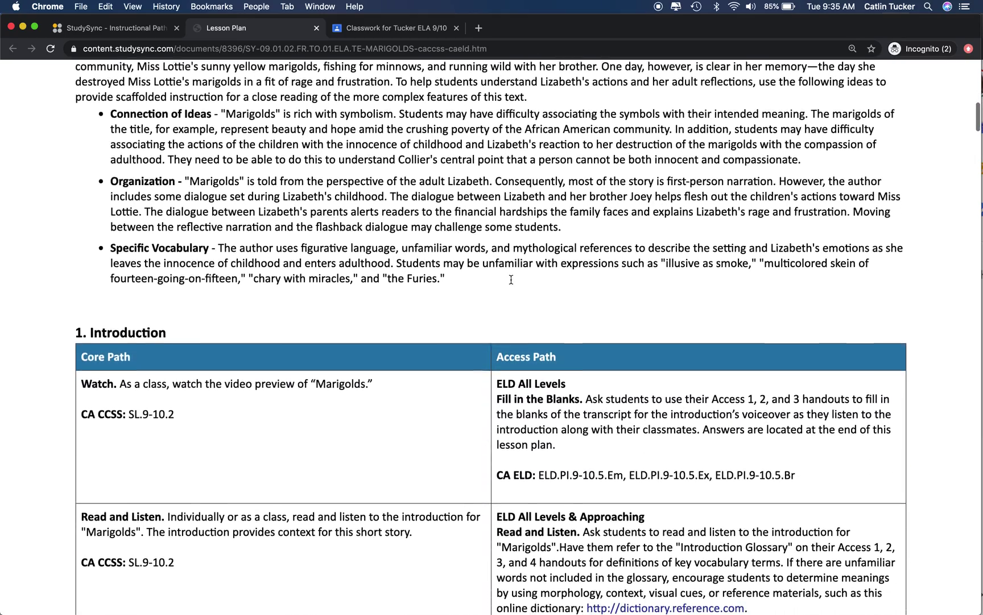
scroll(512, 280, down, 4)
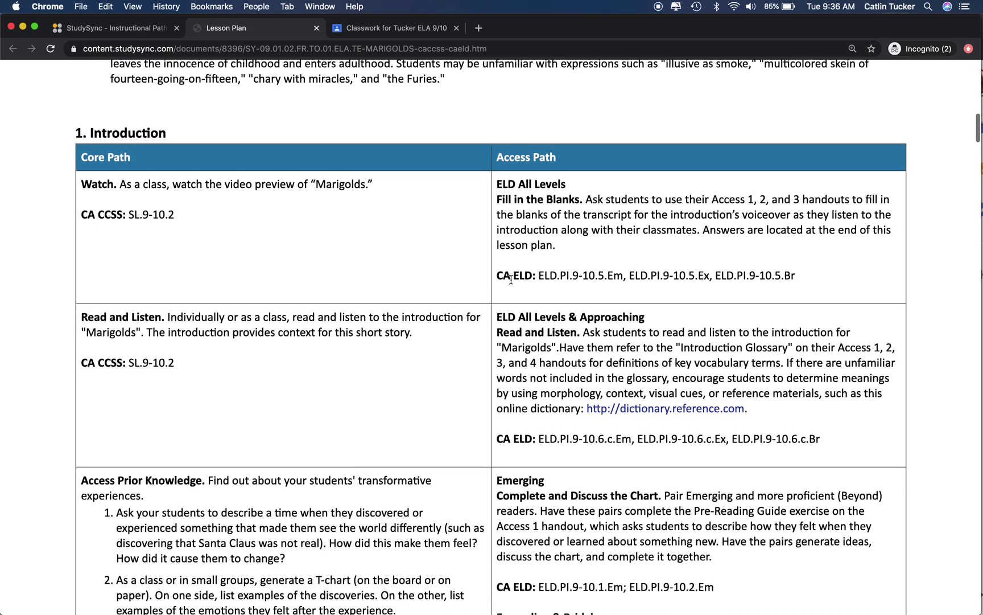
scroll(511, 280, down, 1)
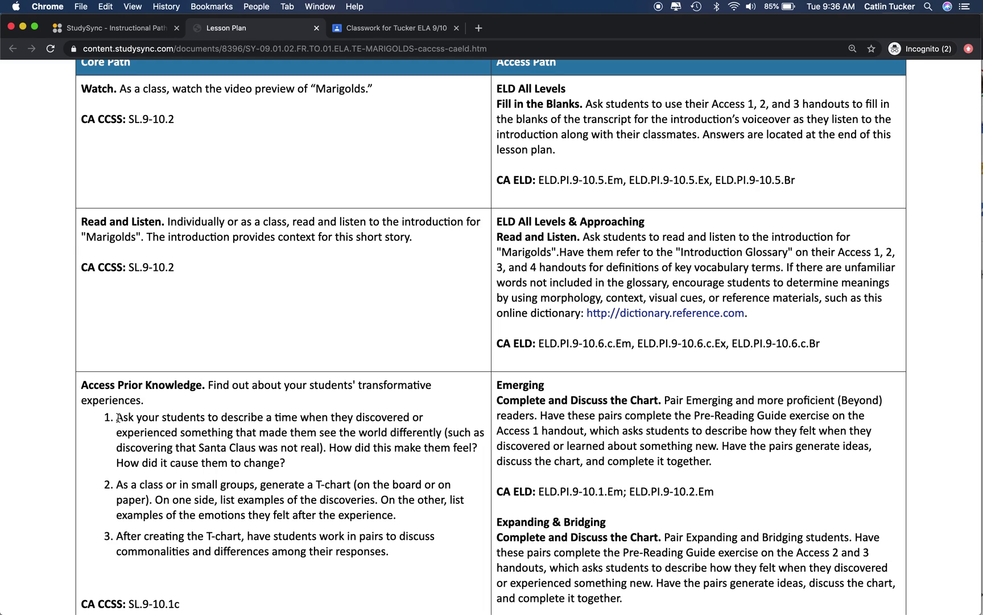
drag(116, 418, 278, 469)
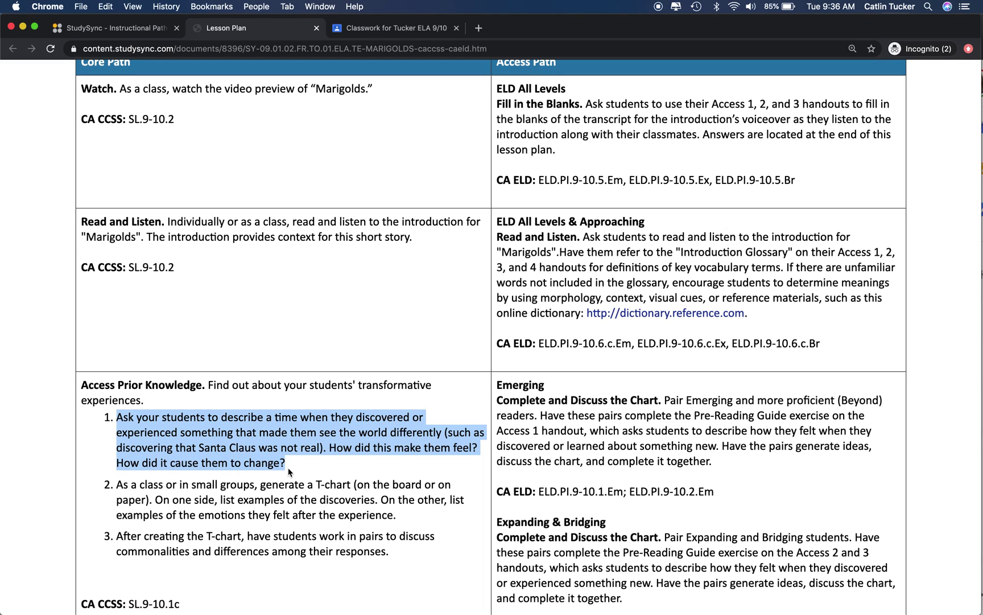
- In the Classroom class, view the Empathy Unit topic's posts, then return to all Classwork
click(420, 34)
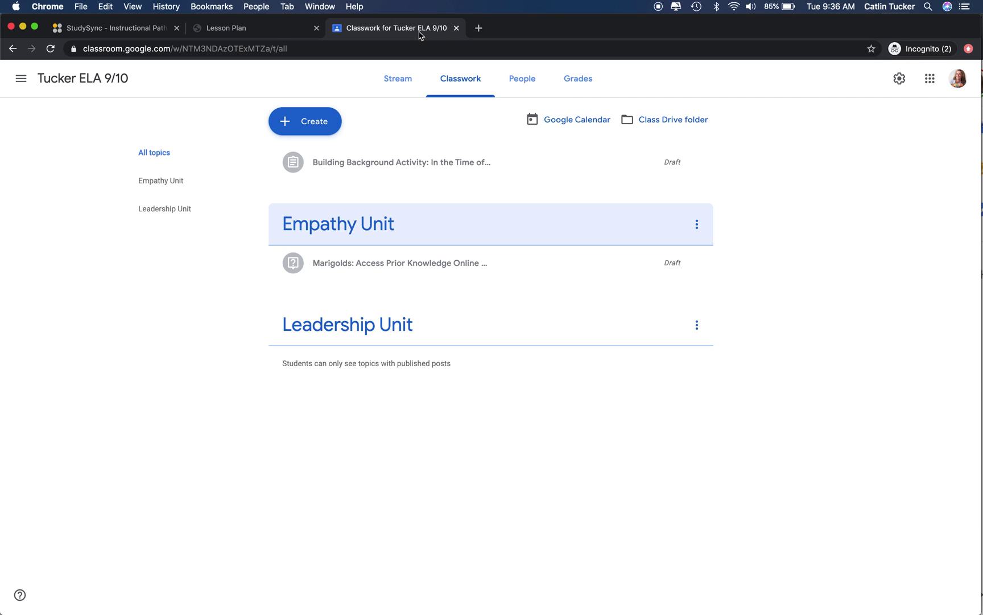
click(340, 223)
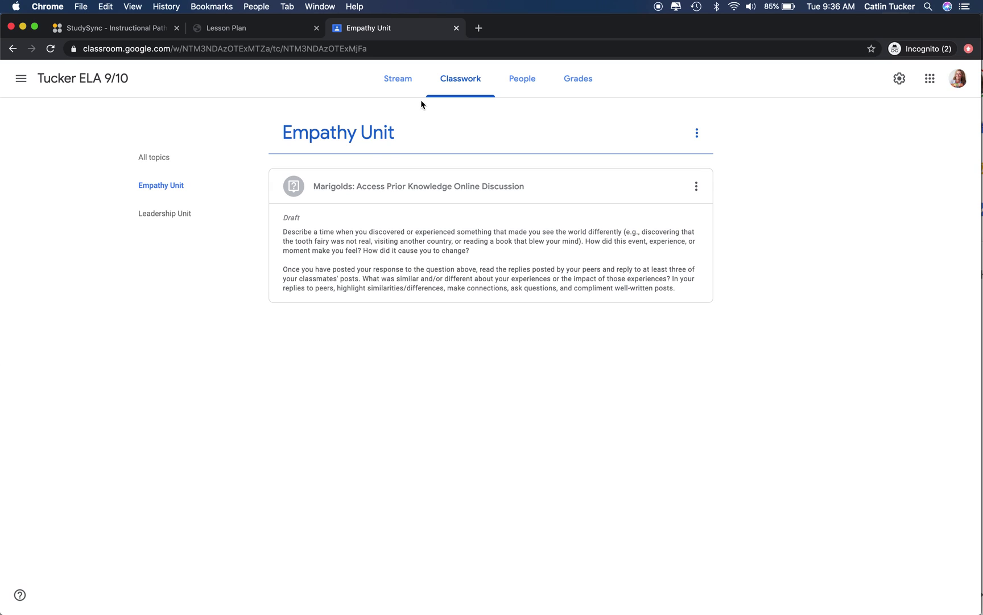
click(397, 78)
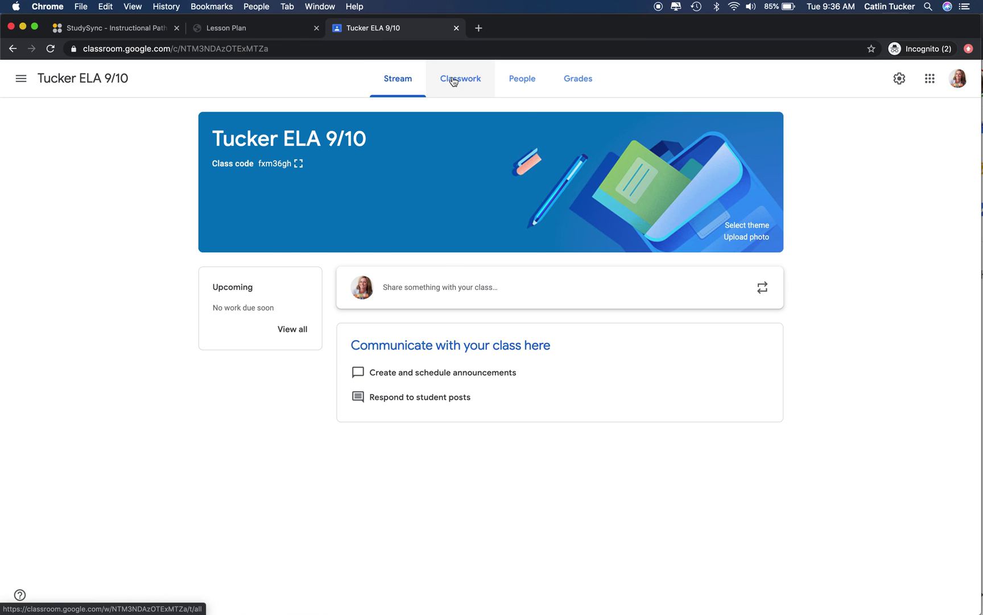
click(453, 80)
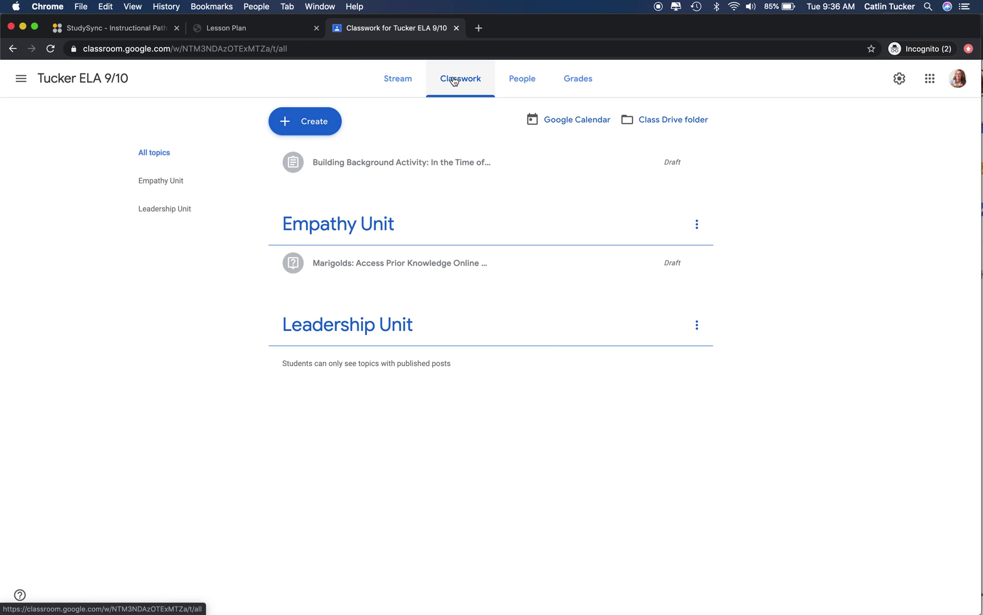
- Start a new Question post from the Create menu, then close it while still empty
click(312, 122)
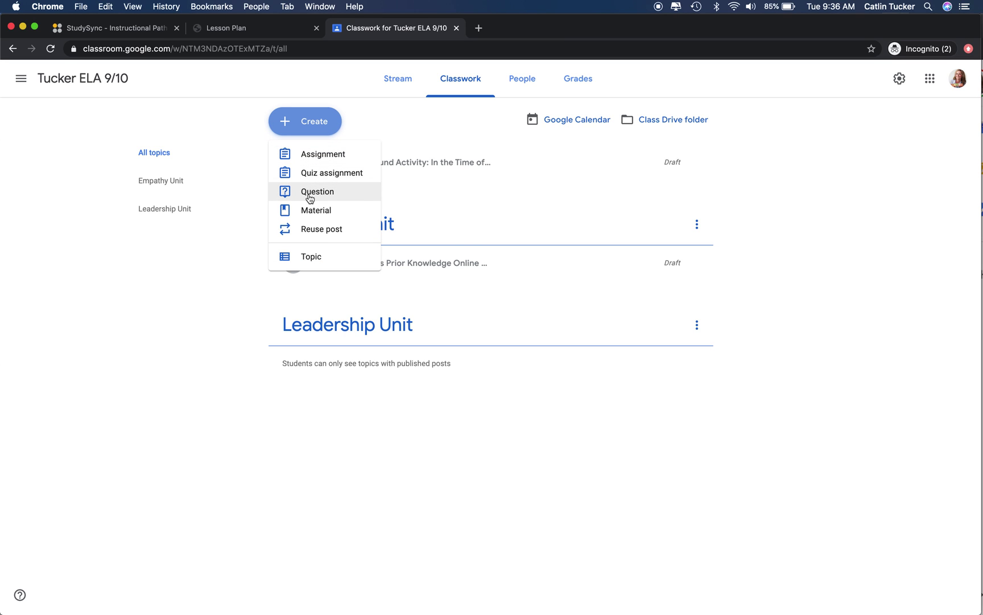
click(309, 194)
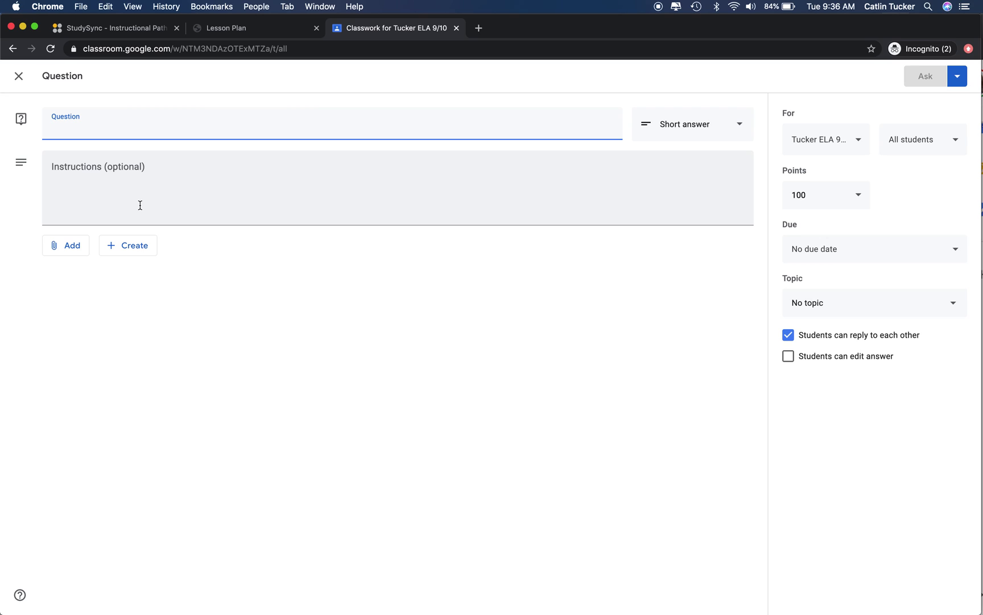
click(17, 76)
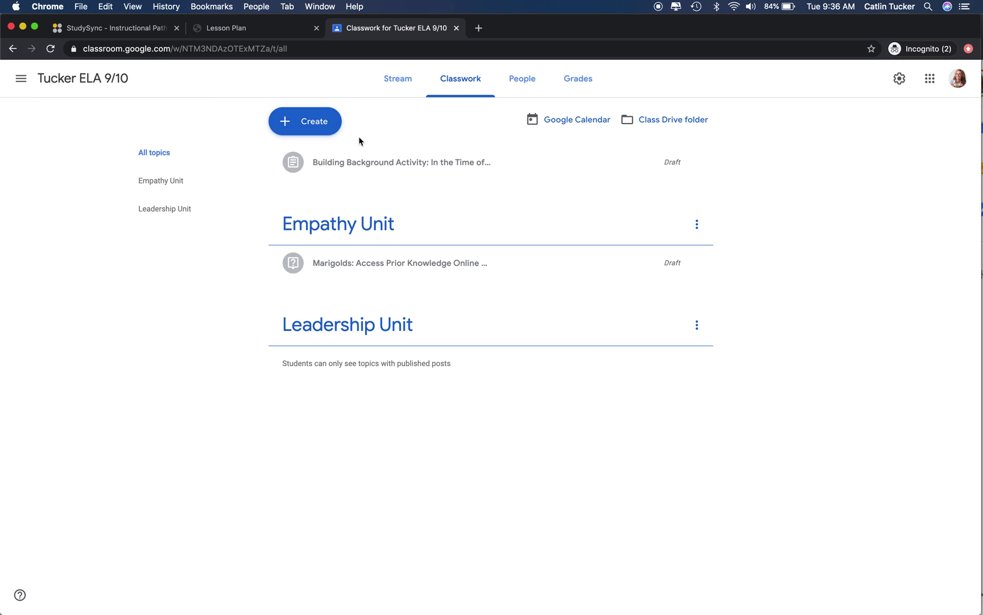
- Expand the Marigolds: Access Prior Knowledge Online Discussion draft and open it for editing
click(362, 263)
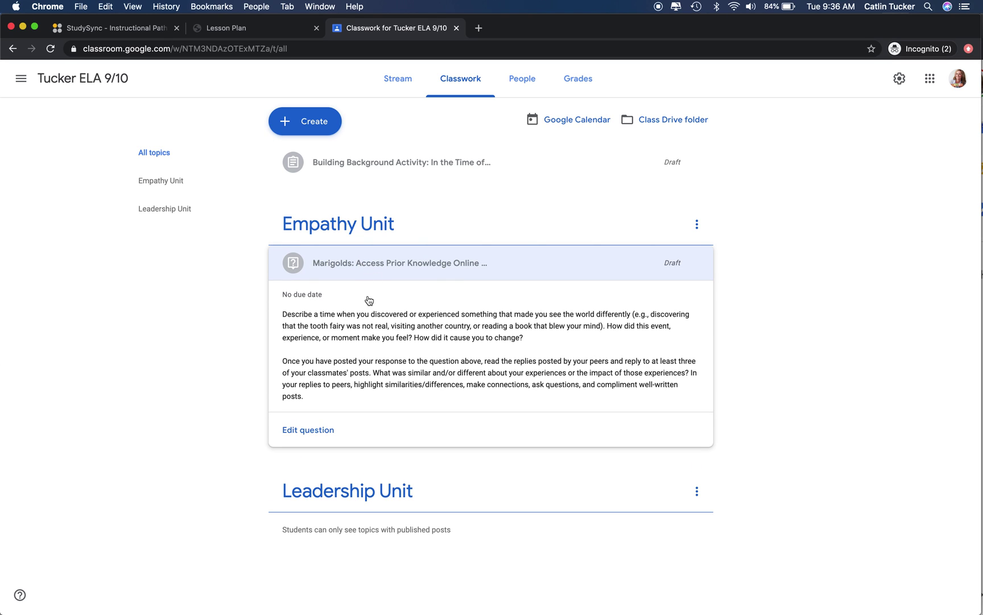
click(414, 268)
click(415, 268)
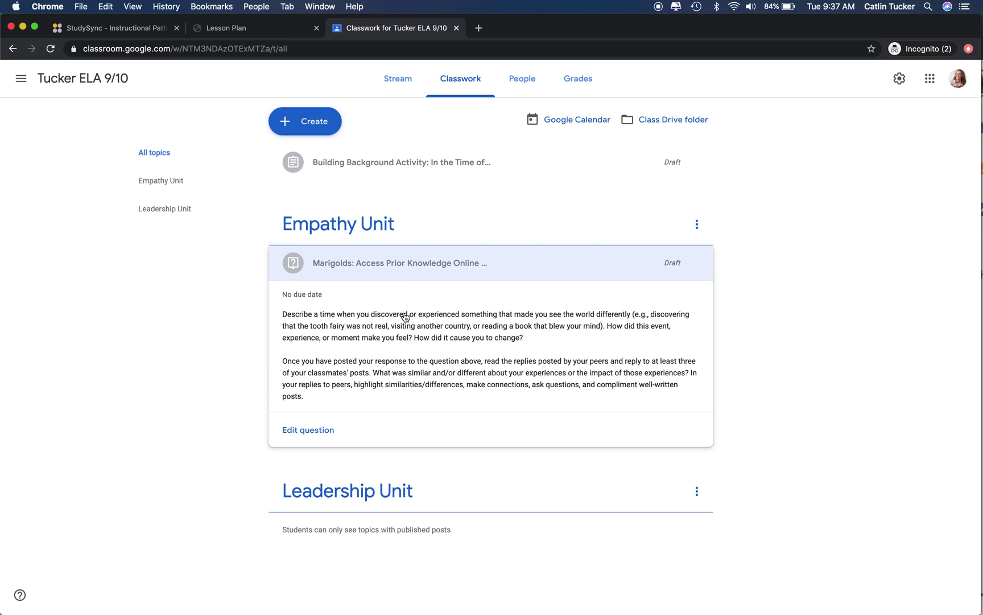
click(308, 431)
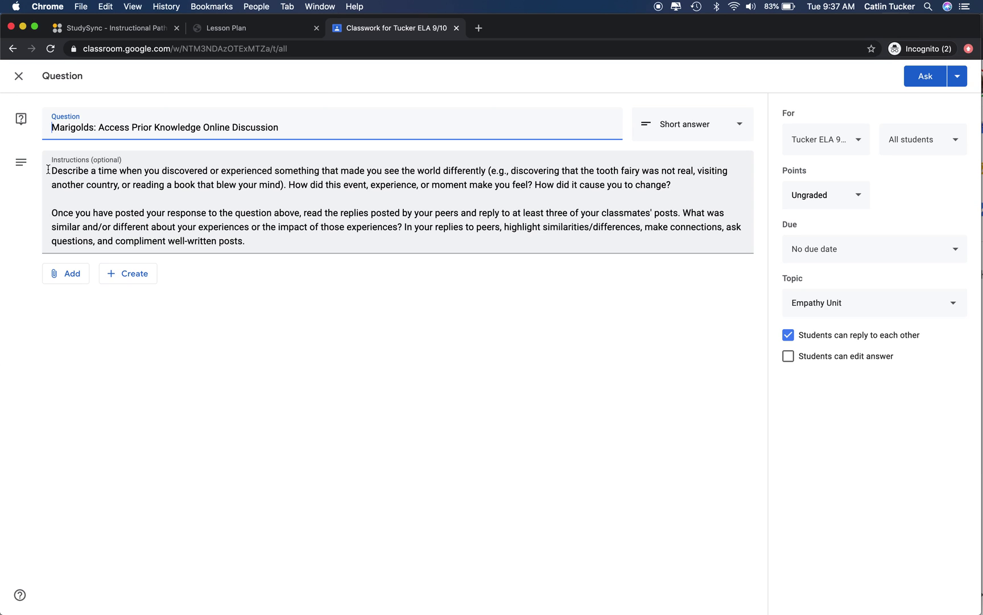
- Check the prompt in the lesson plan, then return to the question editor
click(270, 32)
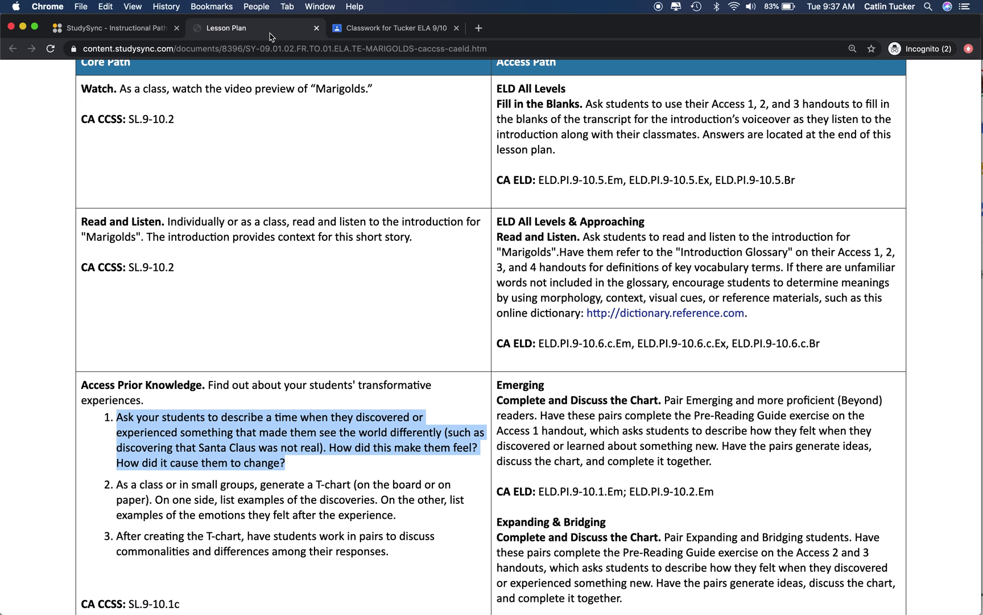
click(240, 456)
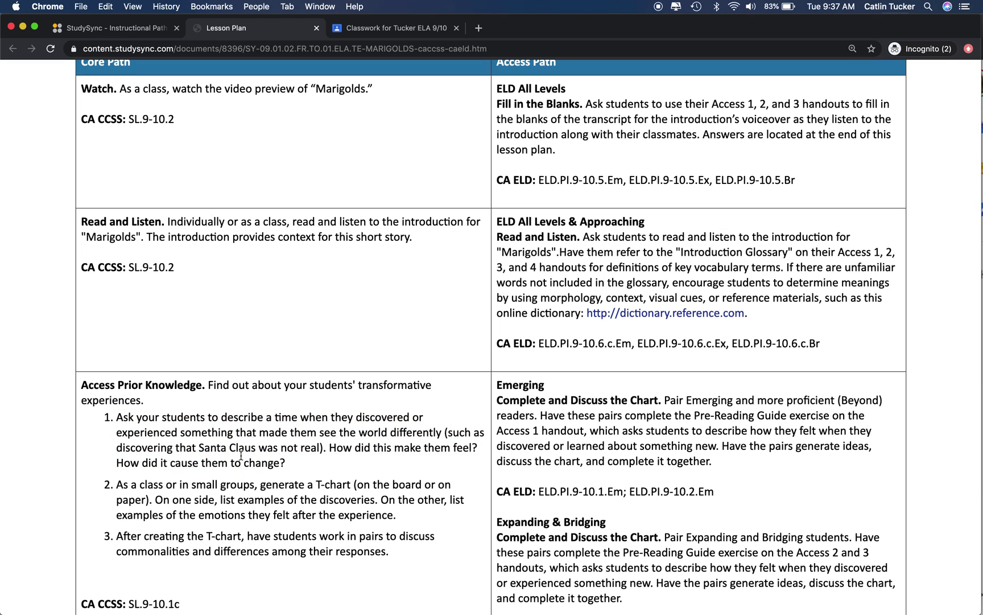
click(435, 33)
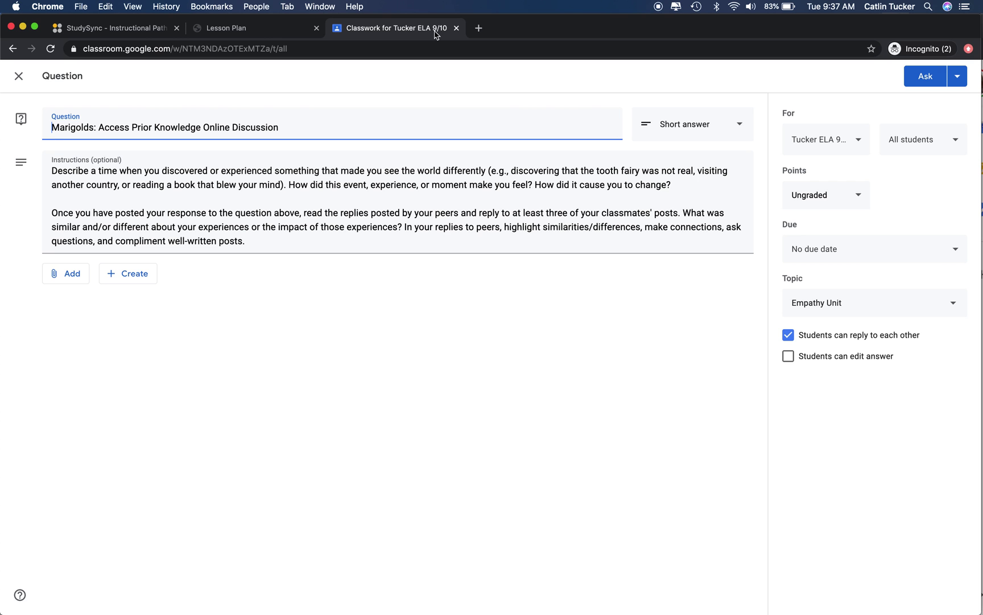
- Keep the question Short answer under Empathy Unit and let students edit their answers
drag(263, 241, 40, 212)
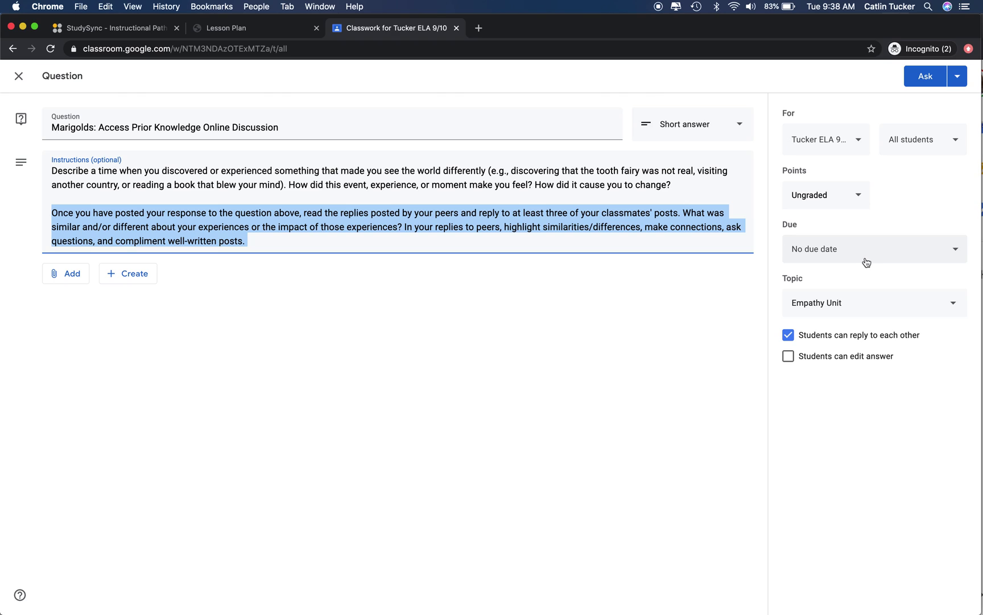
click(740, 125)
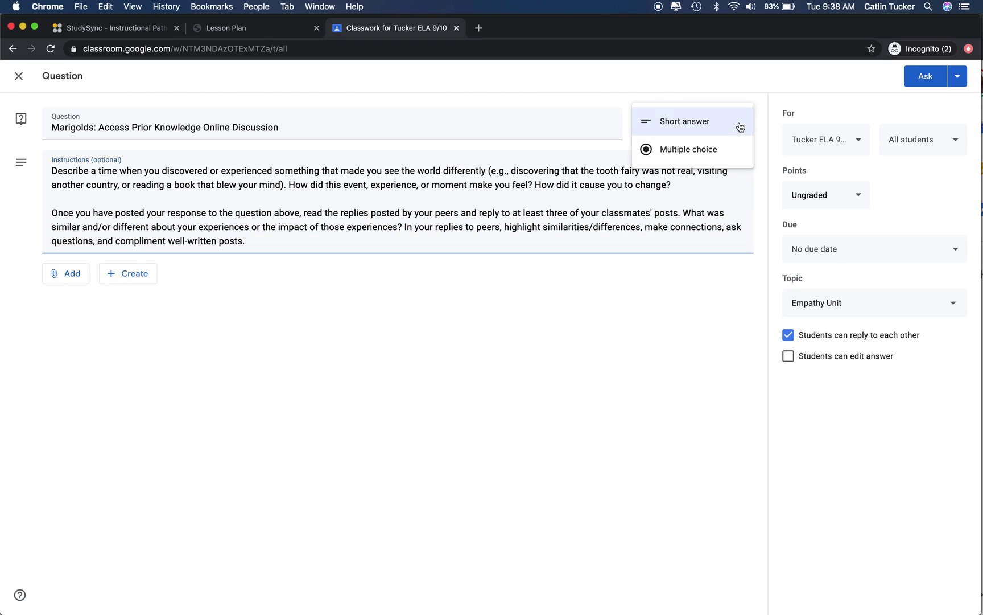
click(740, 126)
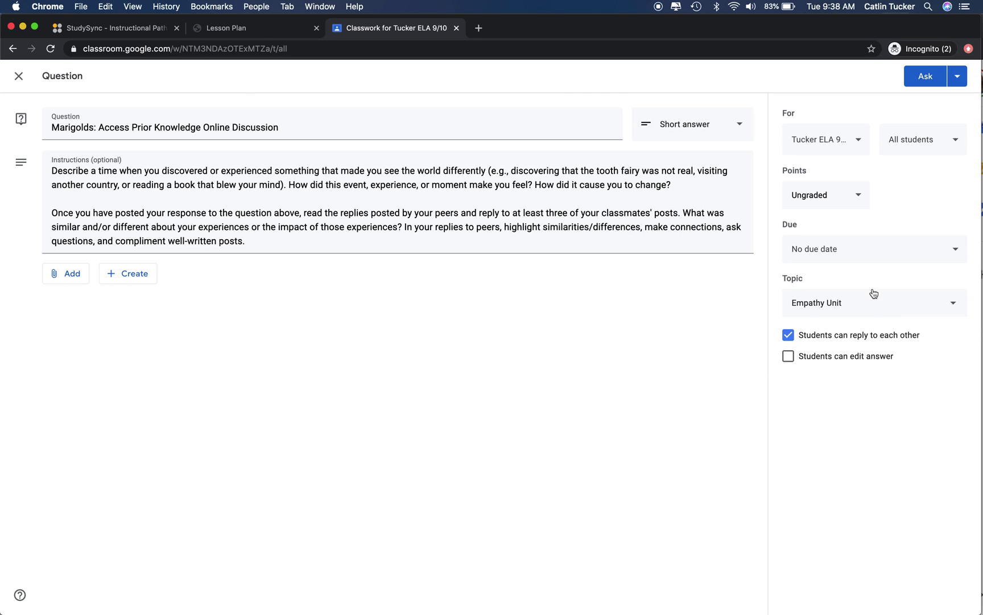
click(789, 357)
click(858, 309)
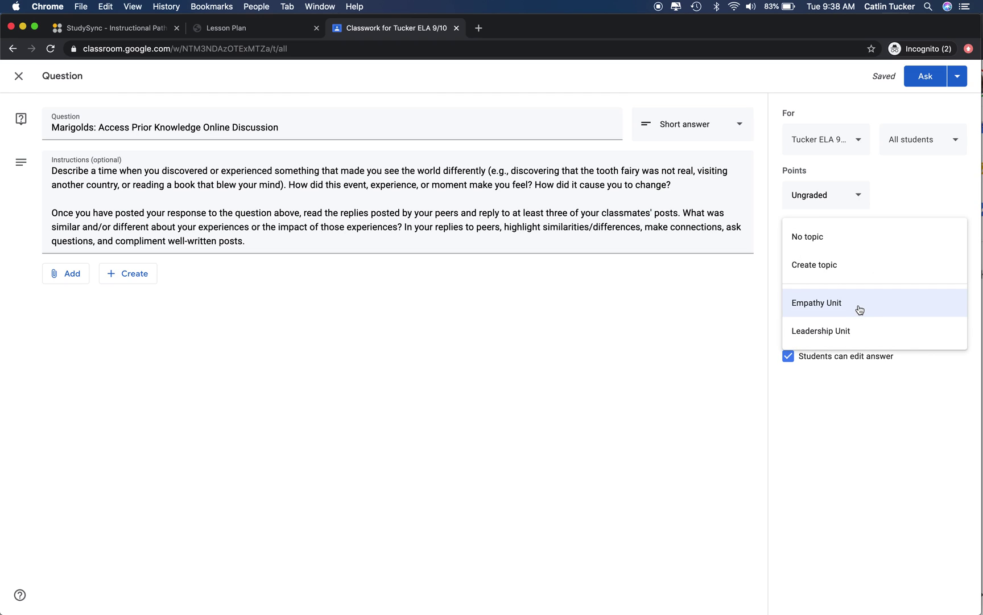
click(838, 396)
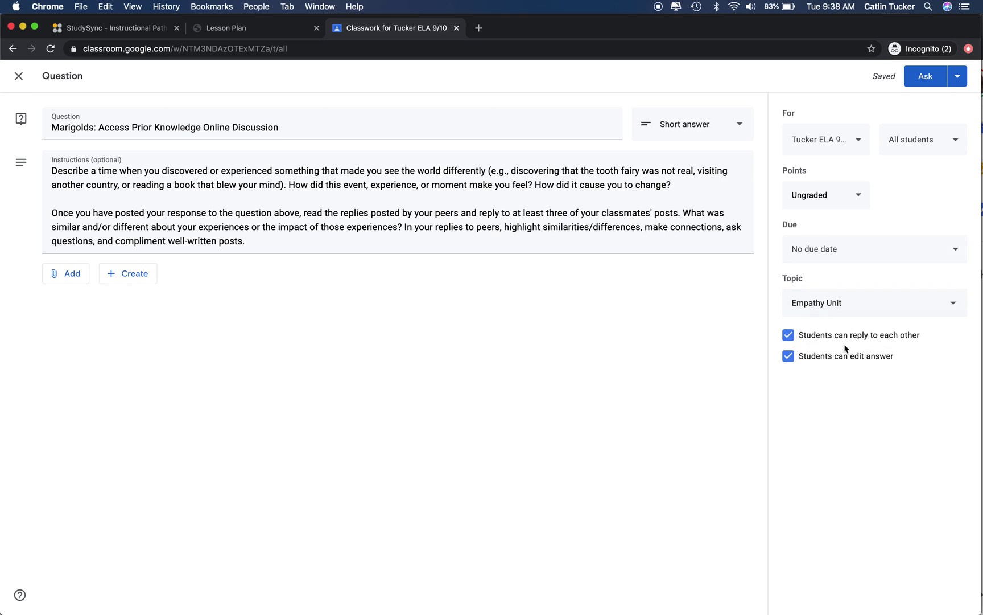
- Post the Marigolds: Access Prior Knowledge Online Discussion question by confirming Ask
click(927, 81)
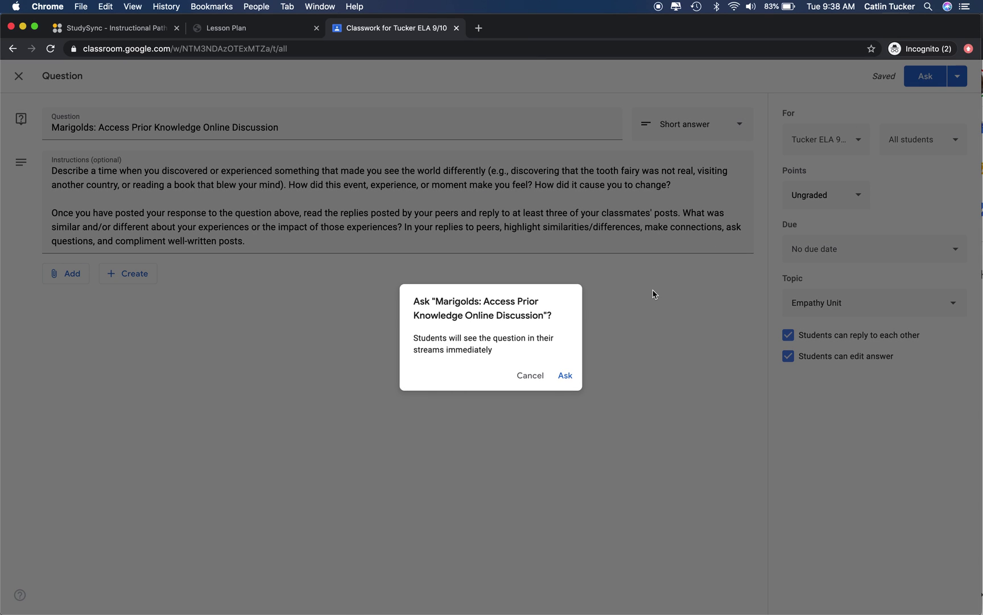
click(566, 375)
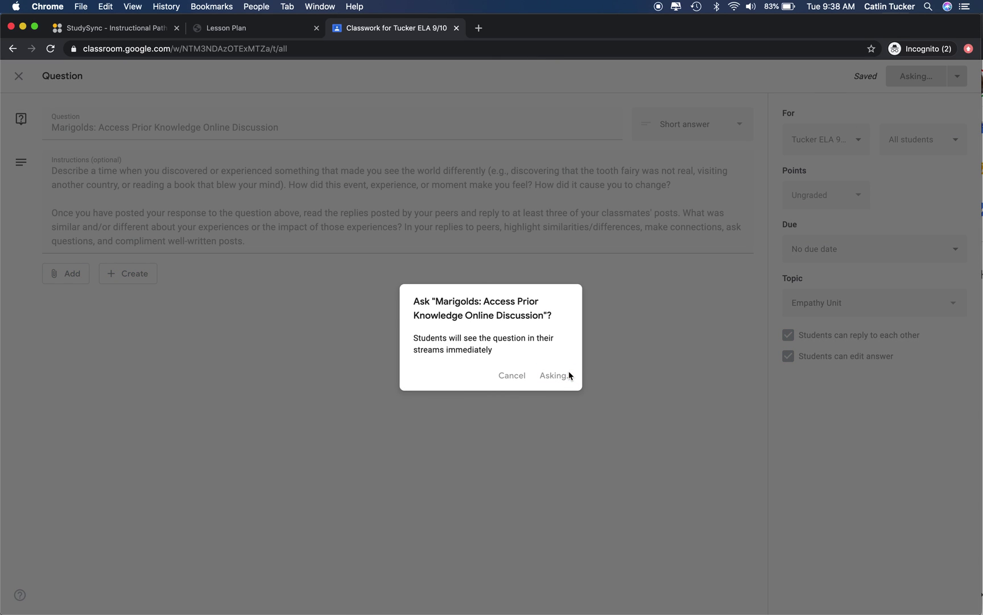